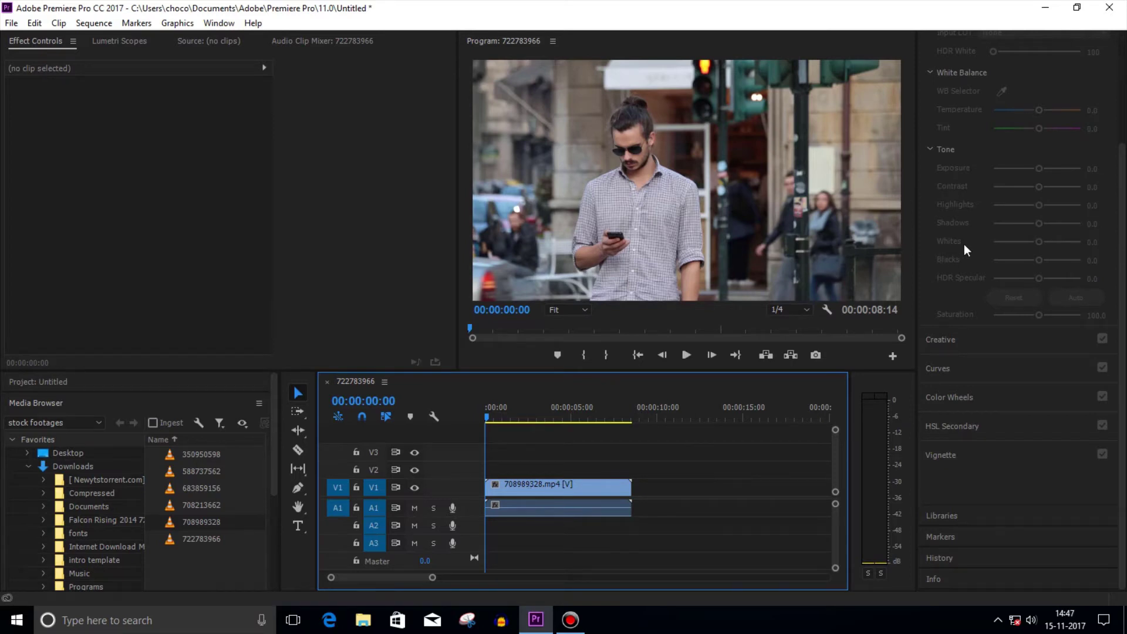
{"action": "scroll", "coordinate": [964, 245], "scroll_direction": "up", "scroll_amount": 3}
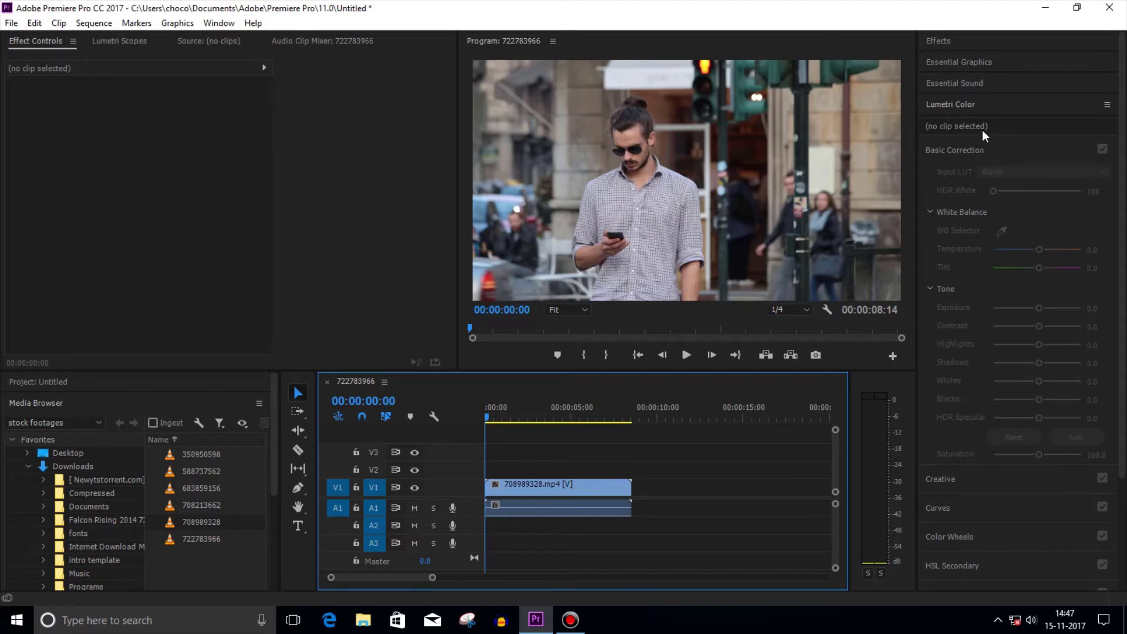
Step: Select the street clip on V1 with Basic Correction expanded in Lumetri Color
{"action": "left_click", "coordinate": [969, 151]}
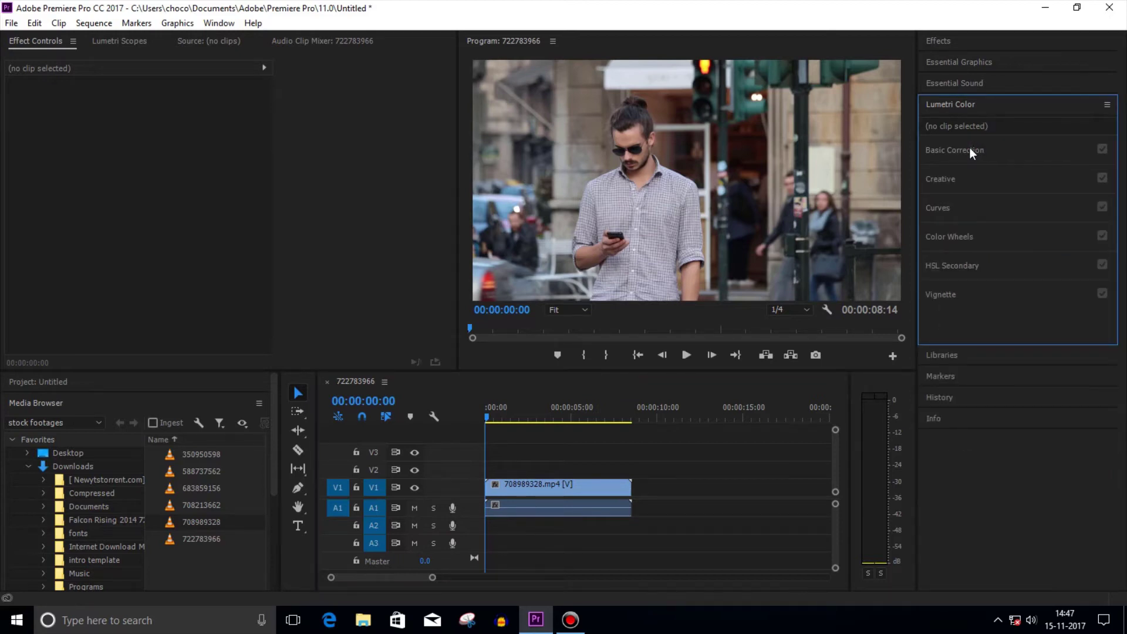
{"action": "left_click", "coordinate": [969, 150]}
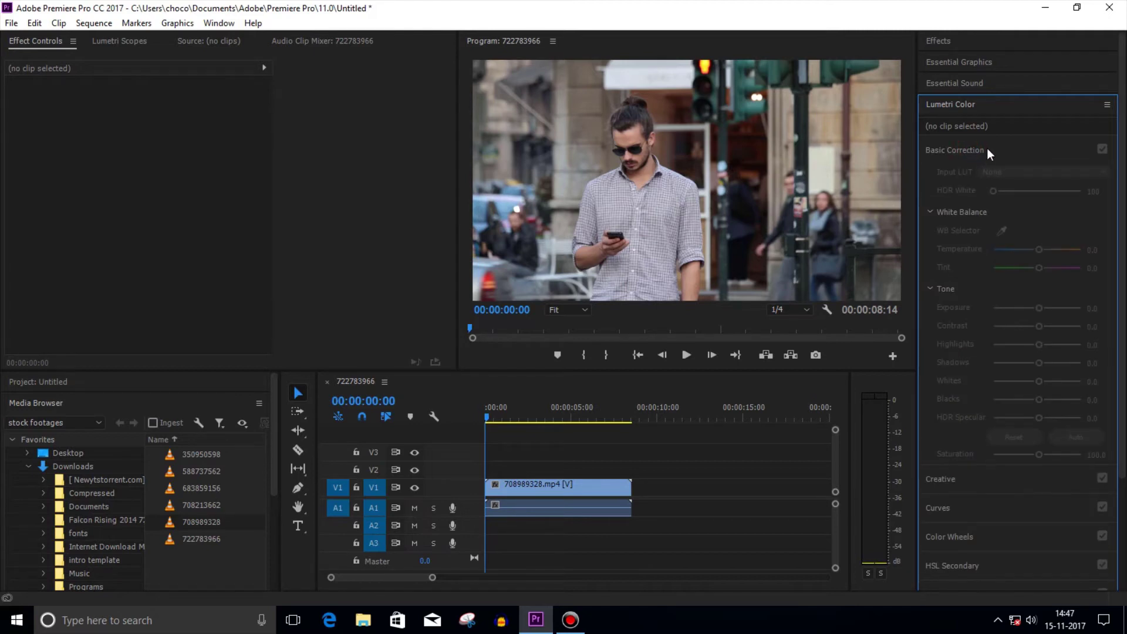
{"action": "left_click", "coordinate": [566, 484]}
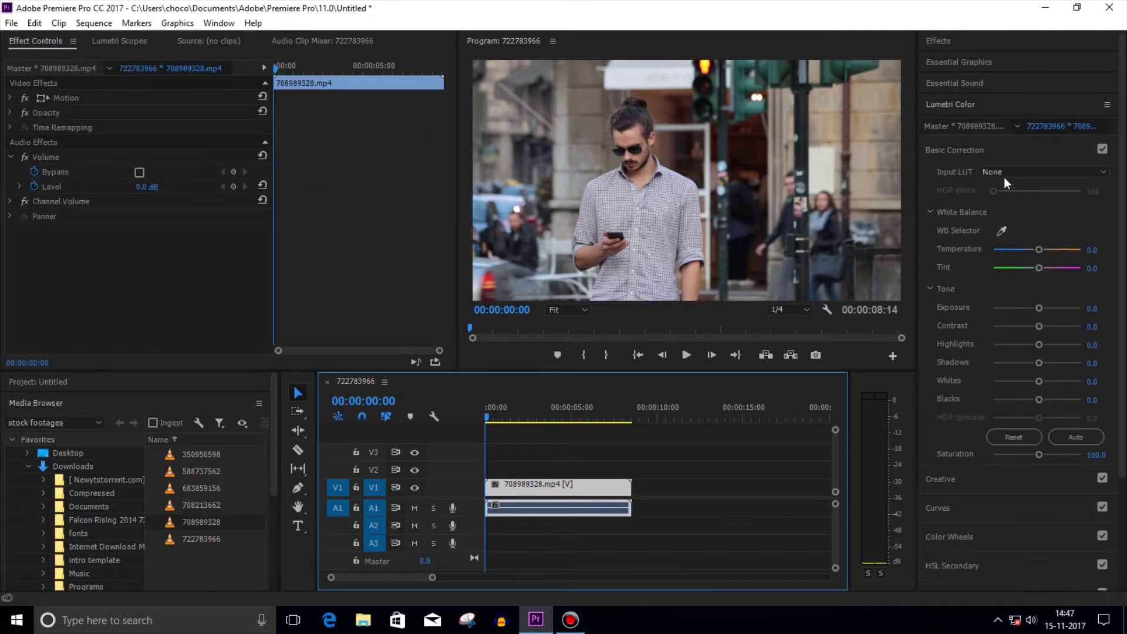
Step: Load Arabica 12.CUBE from Compressed/35 Free LUTs as the clip's input LUT
{"action": "left_click", "coordinate": [1023, 171]}
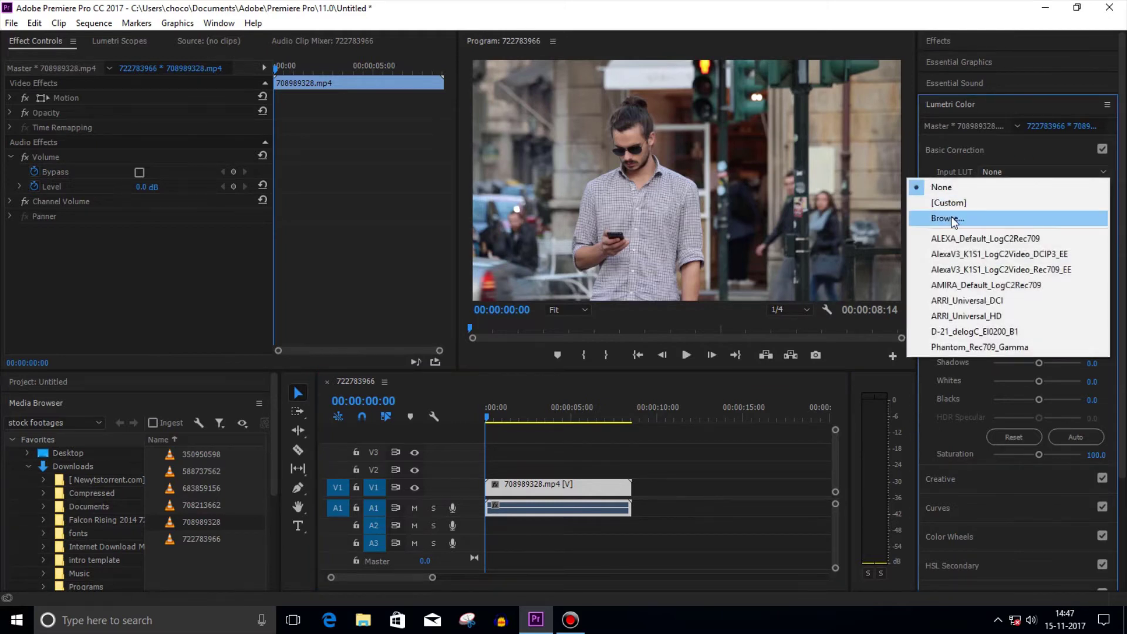
{"action": "left_click", "coordinate": [951, 219]}
{"action": "left_click", "coordinate": [64, 186]}
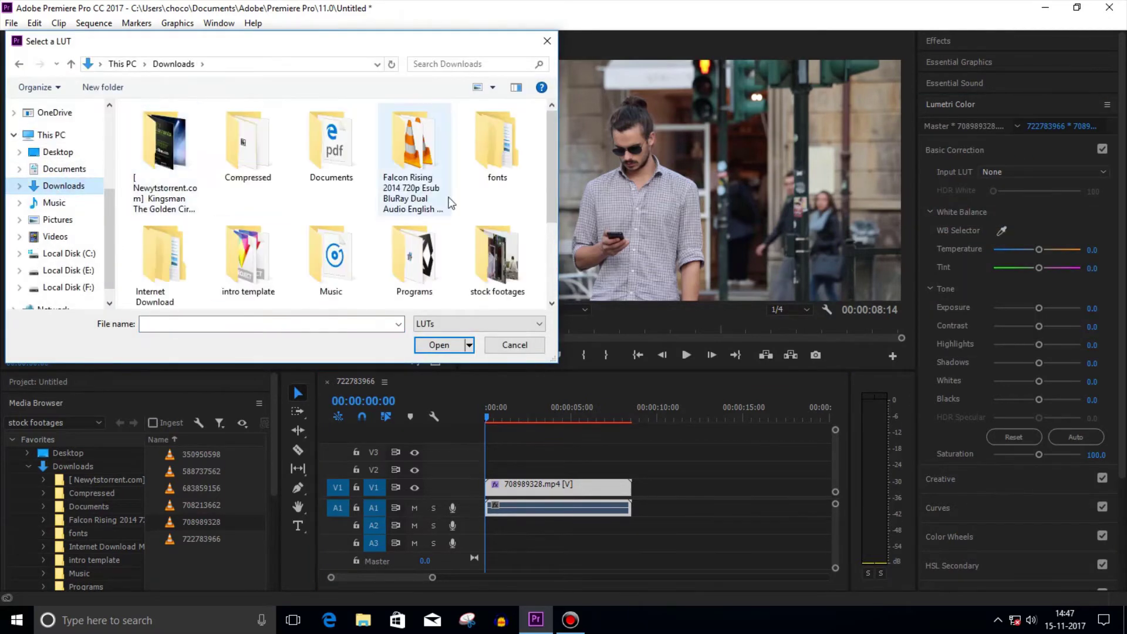
{"action": "scroll", "coordinate": [264, 203], "scroll_direction": "down", "scroll_amount": 2}
{"action": "scroll", "coordinate": [247, 177], "scroll_direction": "up", "scroll_amount": 2}
{"action": "double_click", "coordinate": [248, 146]}
{"action": "double_click", "coordinate": [178, 131]}
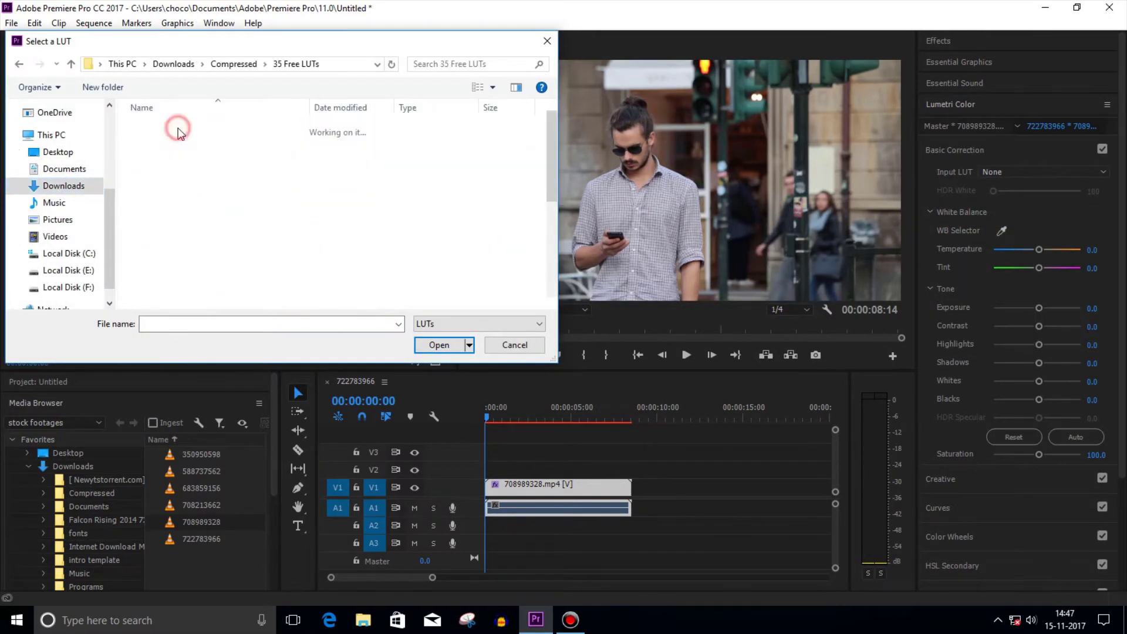
{"action": "left_click", "coordinate": [179, 129]}
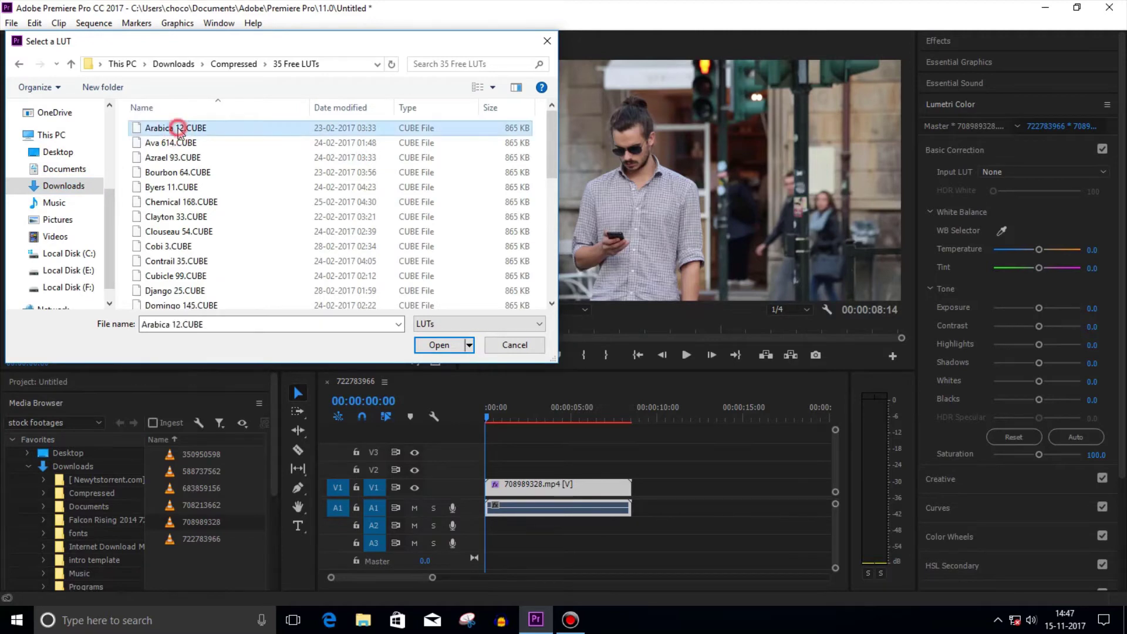
{"action": "left_click", "coordinate": [445, 345]}
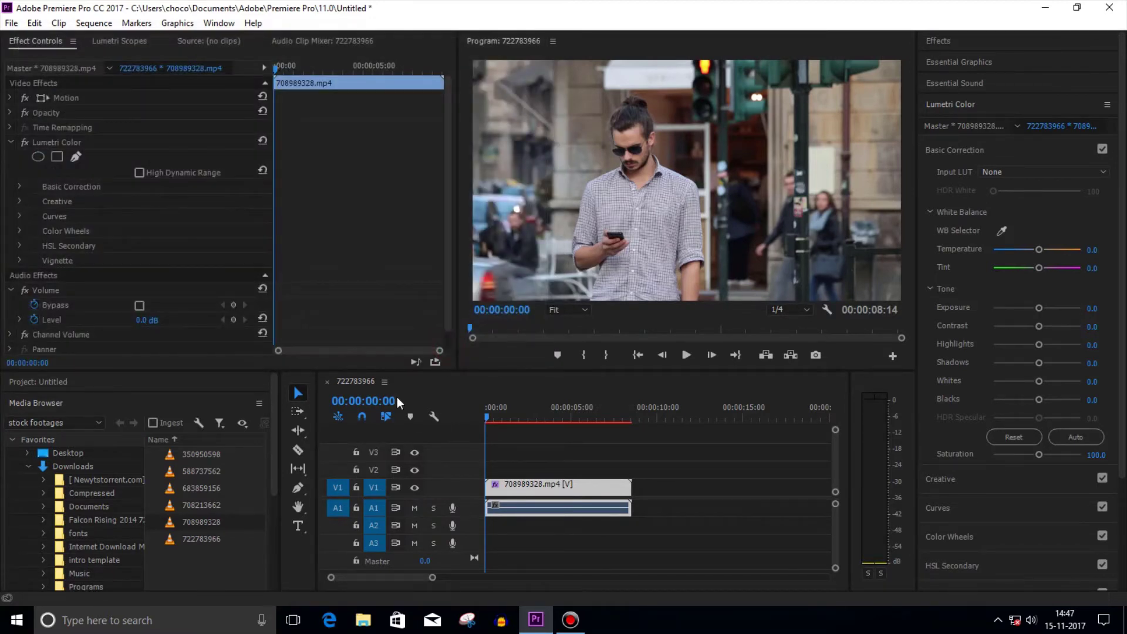
{"action": "left_click", "coordinate": [11, 24]}
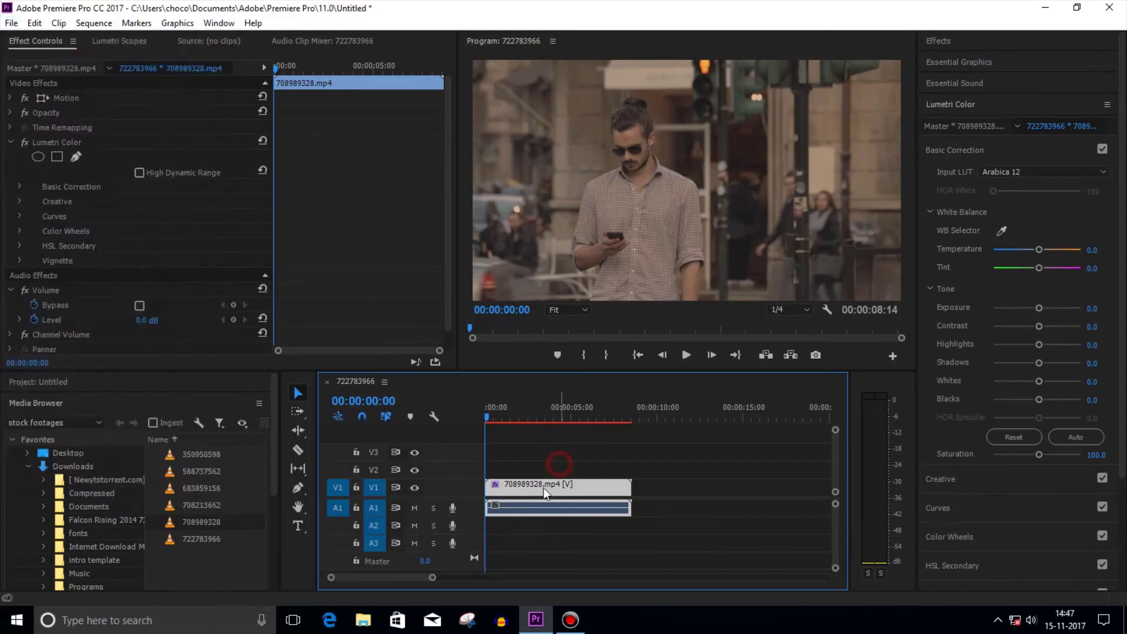
{"action": "left_click", "coordinate": [12, 24]}
Step: Set the H.264 export profile to Baseline at level 4.1
{"action": "left_click", "coordinate": [255, 415]}
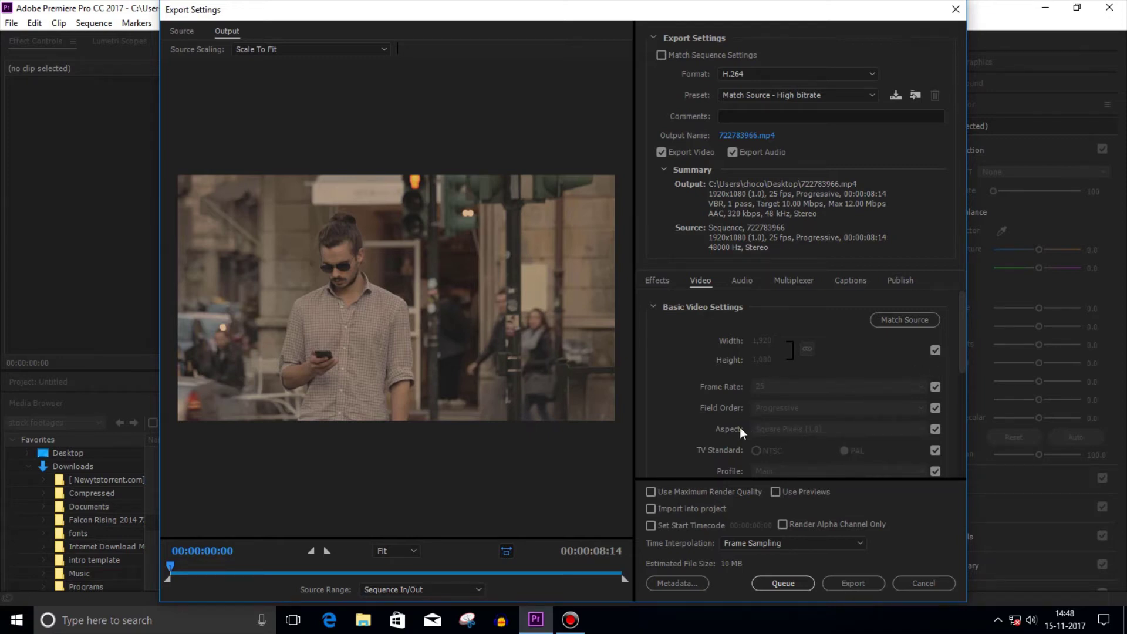
{"action": "scroll", "coordinate": [806, 457], "scroll_direction": "down", "scroll_amount": 2}
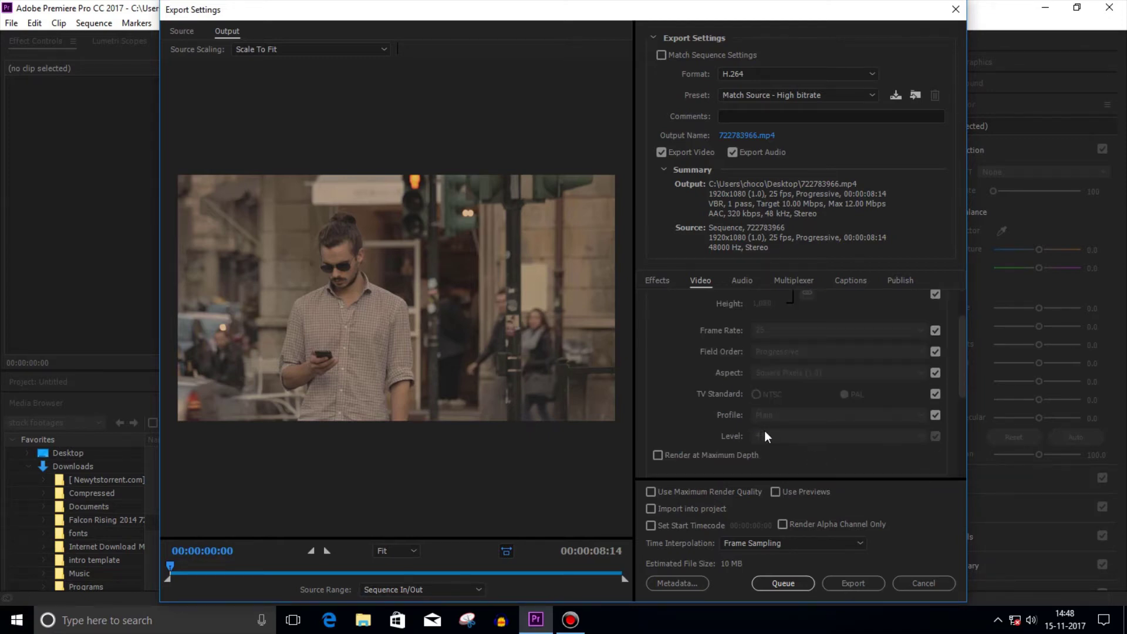
{"action": "left_click", "coordinate": [935, 415]}
{"action": "left_click", "coordinate": [881, 415]}
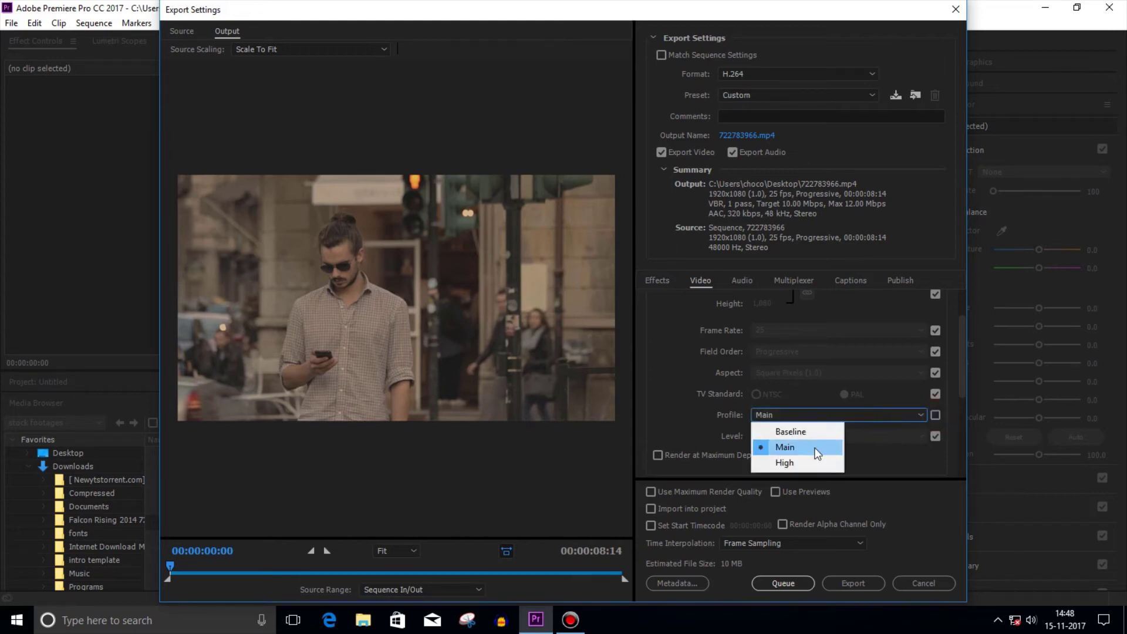
{"action": "left_click", "coordinate": [803, 432]}
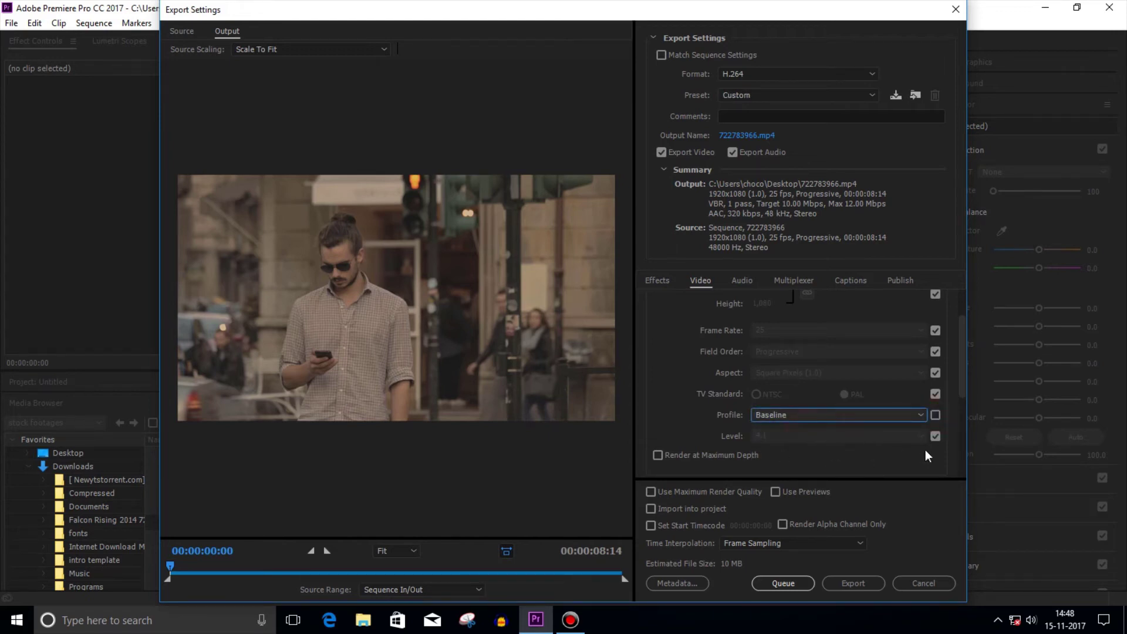
{"action": "left_click", "coordinate": [939, 434]}
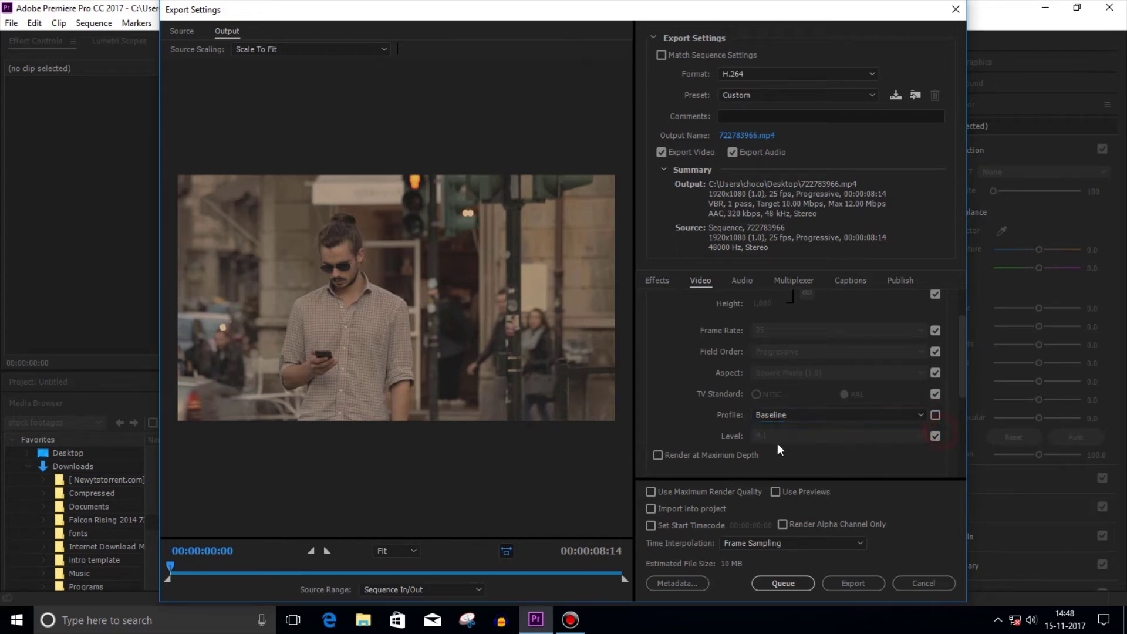
{"action": "left_click", "coordinate": [935, 436]}
{"action": "scroll", "coordinate": [685, 393], "scroll_direction": "down", "scroll_amount": 5}
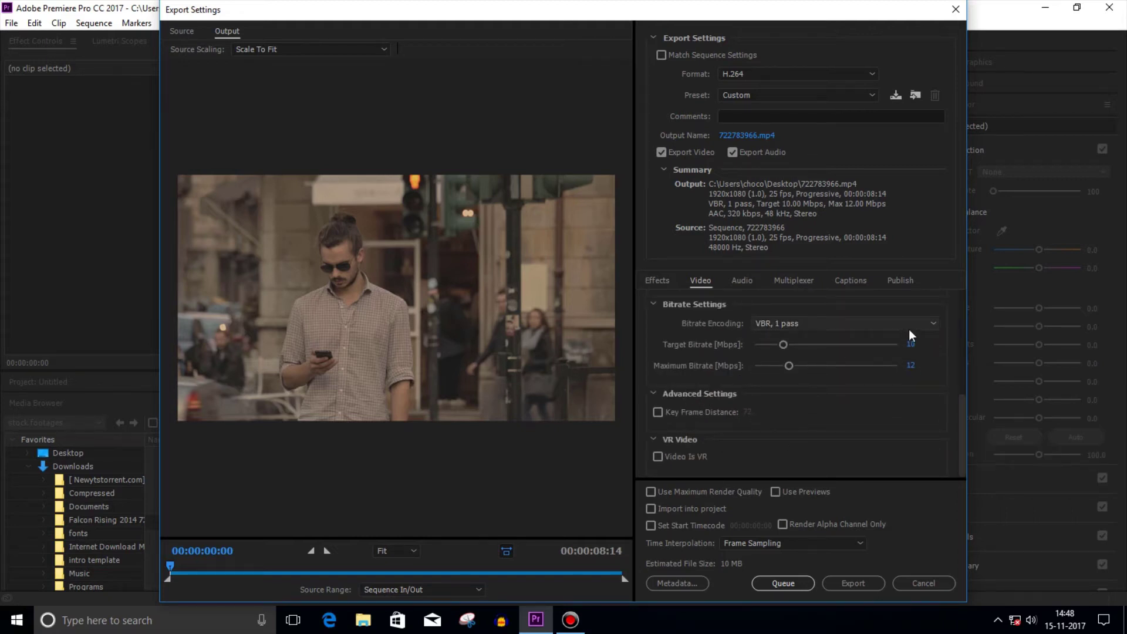
{"action": "type", "text": "3"}
Step: Set bitrates to 3 Mbps target and 4 Mbps maximum, and exclude audio
{"action": "key", "text": "Return"}
{"action": "left_click", "coordinate": [911, 364]}
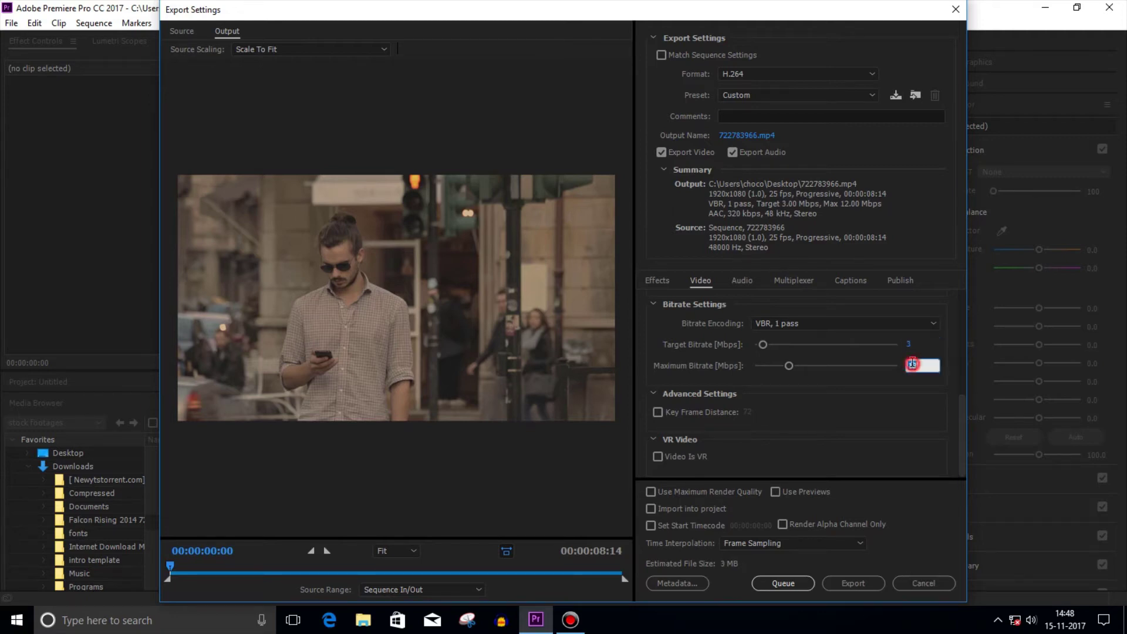
{"action": "type", "text": "4"}
{"action": "key", "text": "Return"}
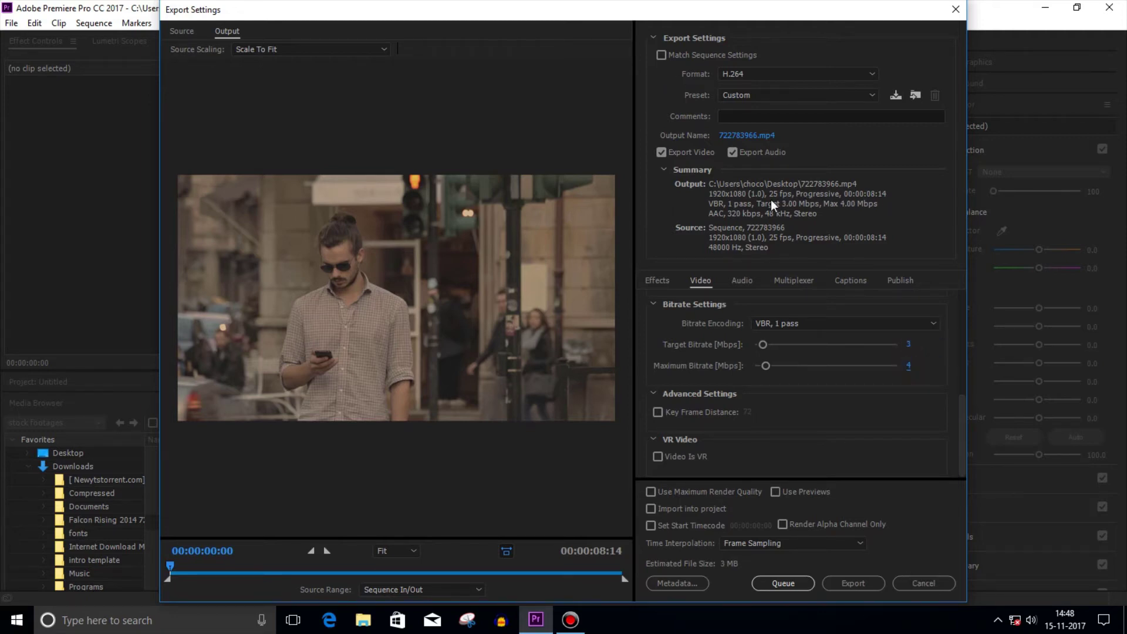
{"action": "left_click", "coordinate": [733, 152]}
{"action": "scroll", "coordinate": [689, 387], "scroll_direction": "down", "scroll_amount": 5}
{"action": "scroll", "coordinate": [688, 387], "scroll_direction": "down", "scroll_amount": 3}
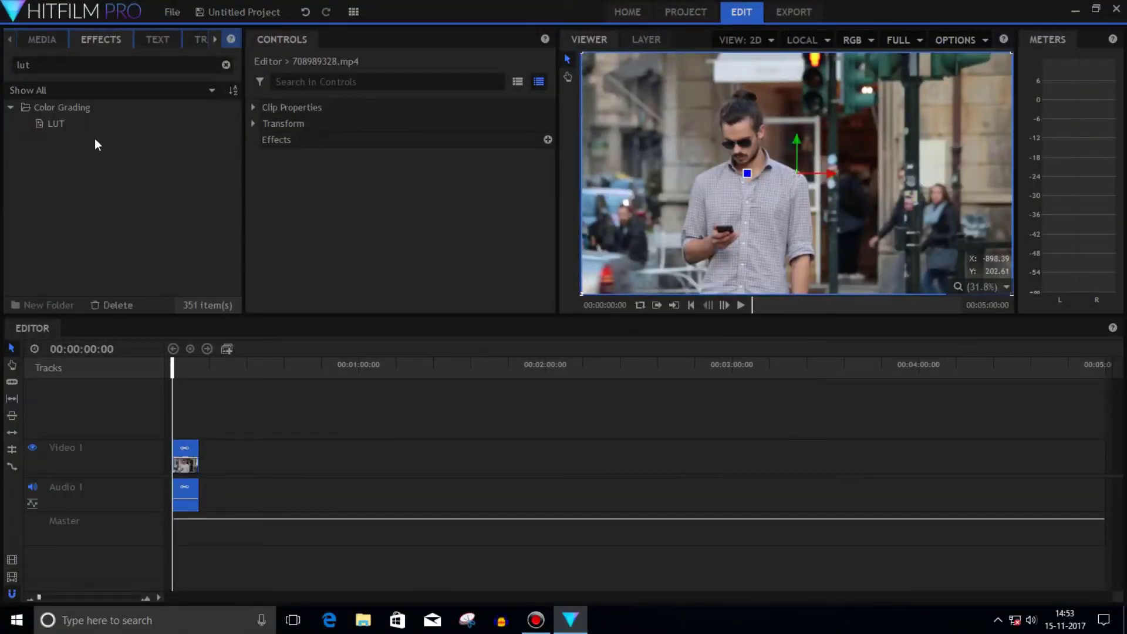
Step: Apply the Color Grading LUT effect to the Video 1 street clip and expand its controls
{"action": "left_click_drag", "start_coordinate": [51, 124], "coordinate": [183, 424]}
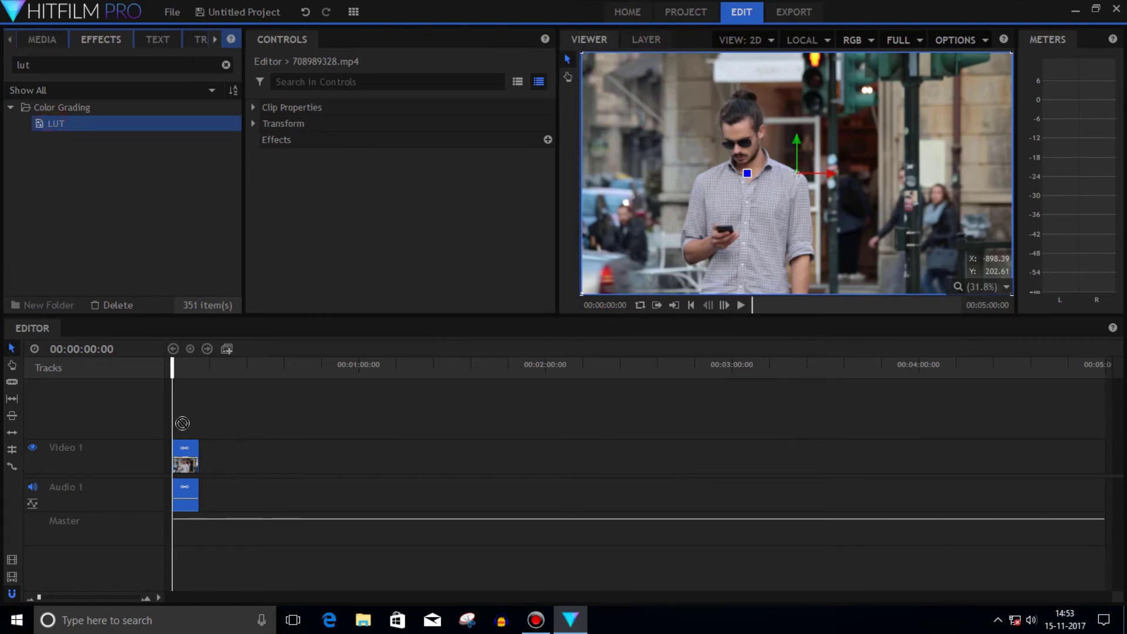
{"action": "left_click_drag", "start_coordinate": [182, 424], "coordinate": [186, 455]}
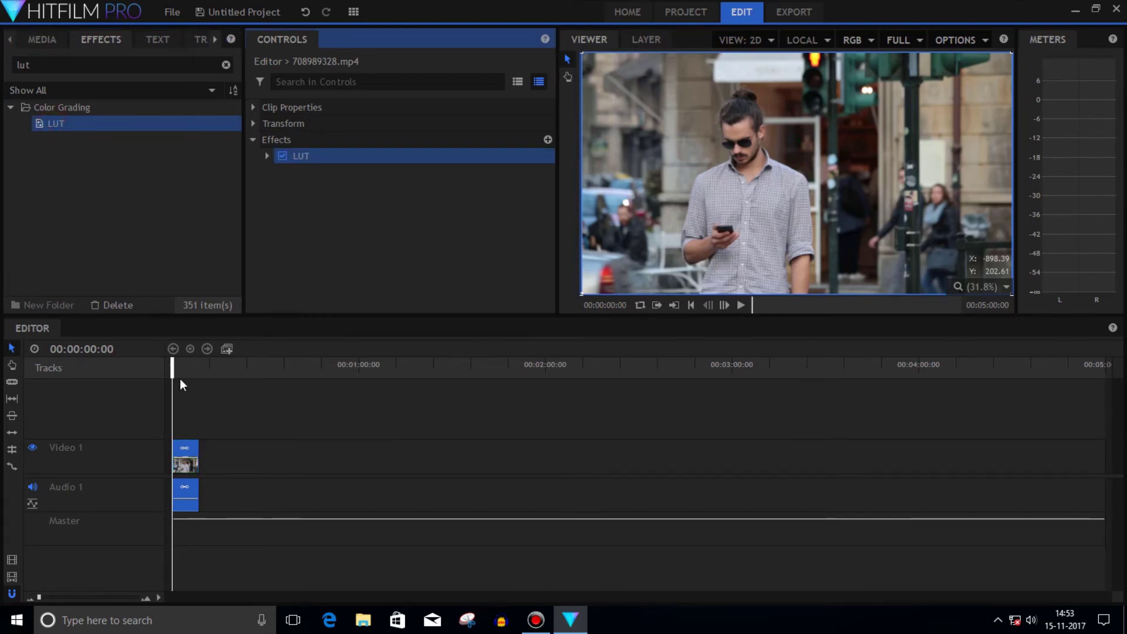
{"action": "left_click", "coordinate": [266, 156]}
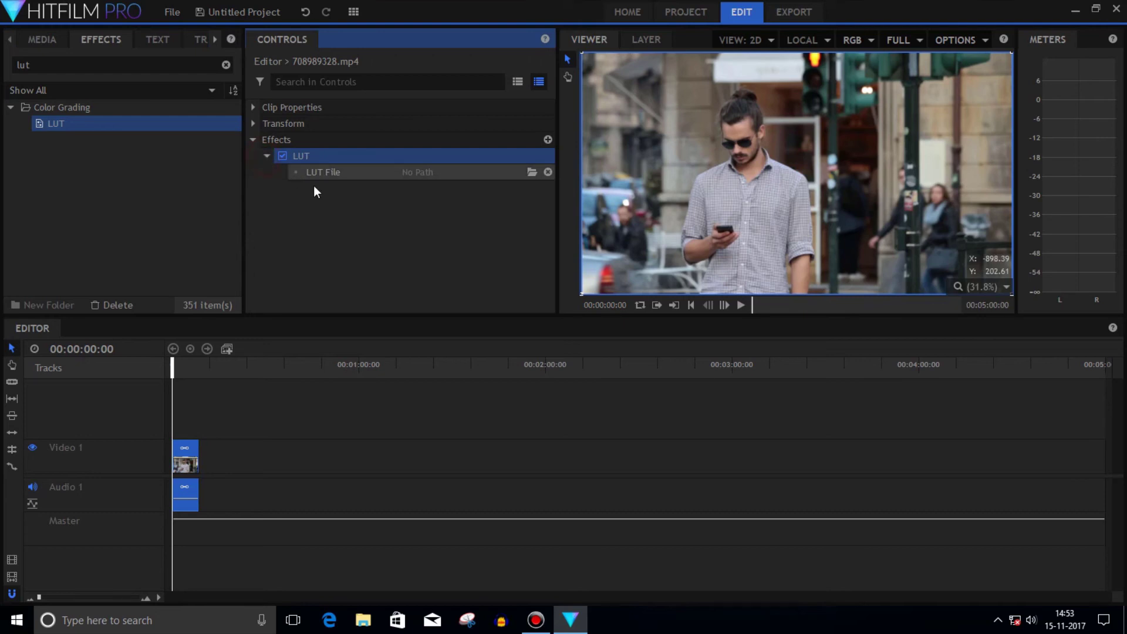
Step: Load the Arabica 12 .CUBE file from Downloads/Compressed into the LUT effect
{"action": "left_click", "coordinate": [532, 172]}
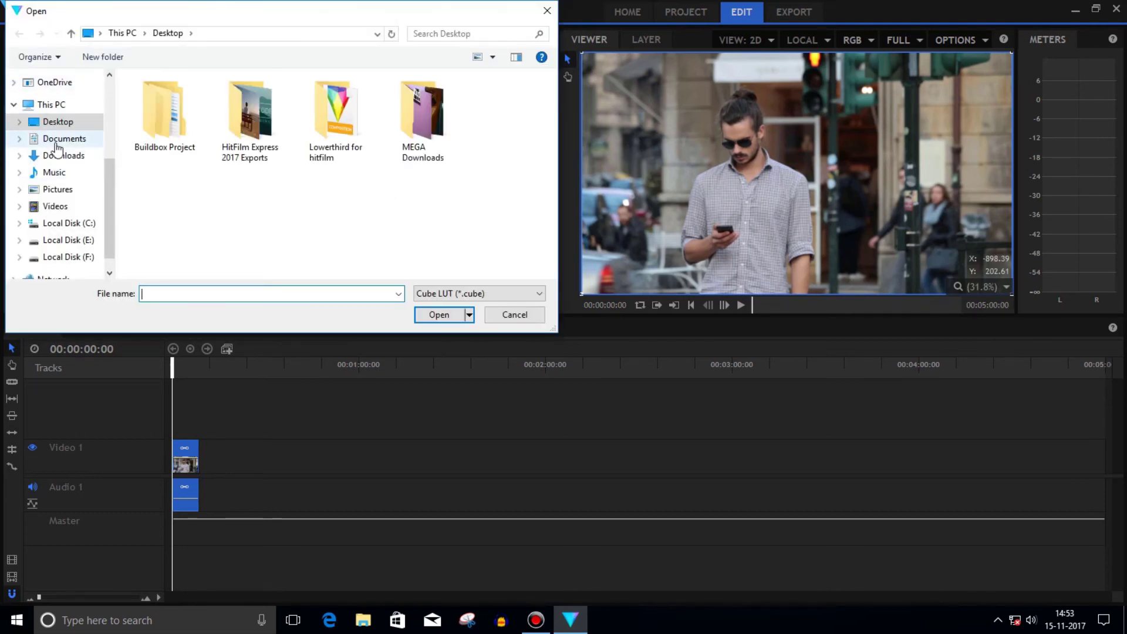
{"action": "left_click", "coordinate": [62, 155]}
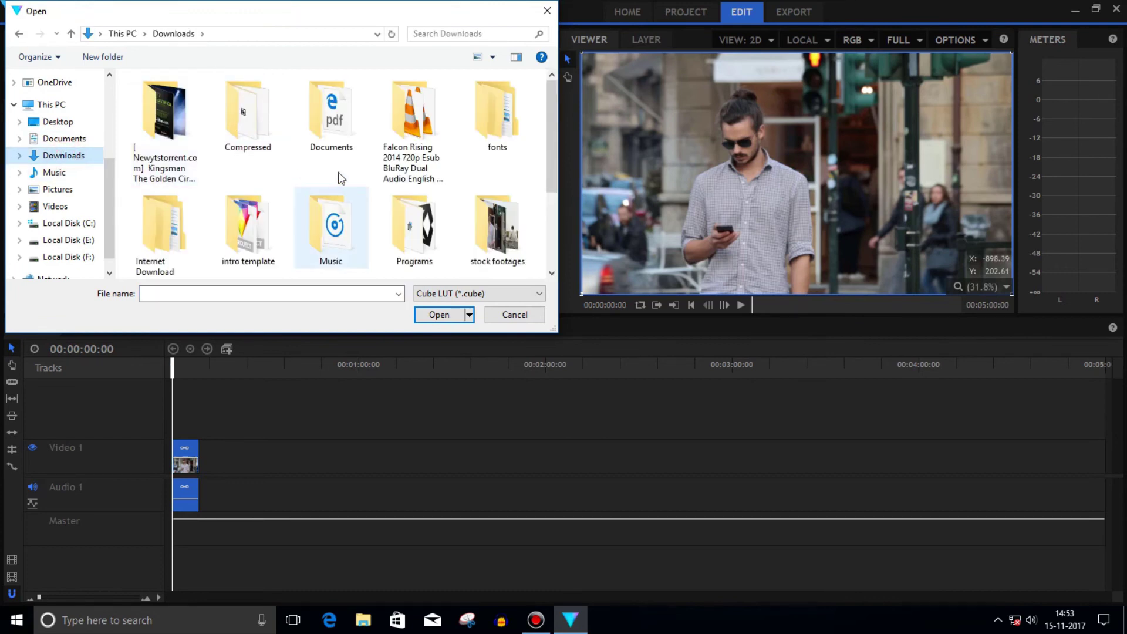
{"action": "double_click", "coordinate": [265, 134]}
{"action": "double_click", "coordinate": [171, 100]}
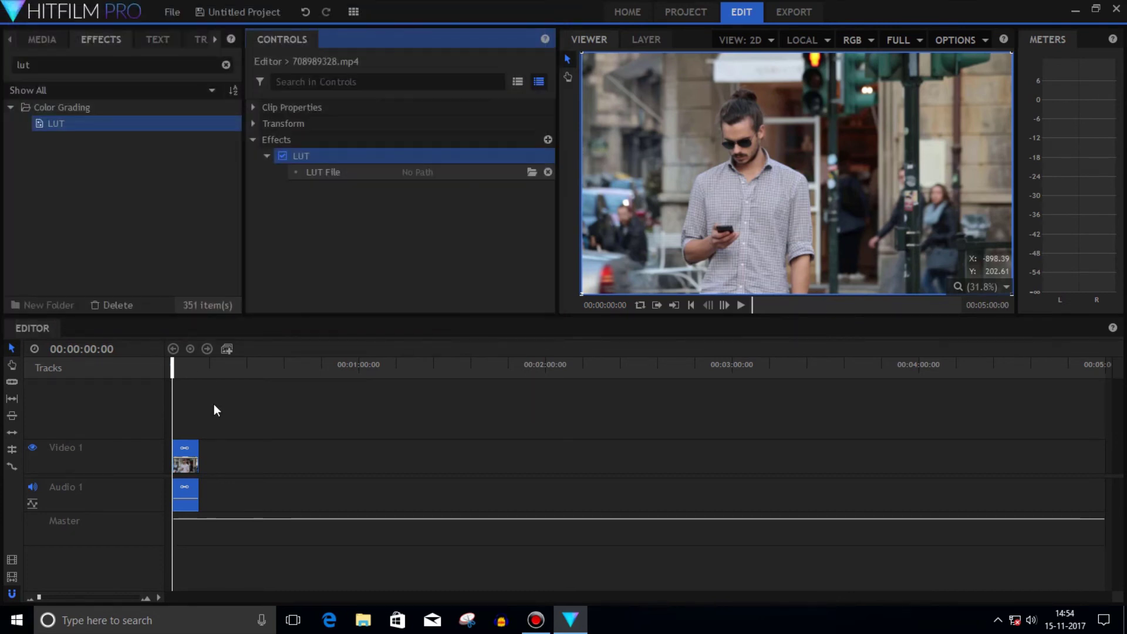
Step: Edit a copy of the YouTube 1080p preset to Baseline profile, level 4.1
{"action": "left_click", "coordinate": [11, 560]}
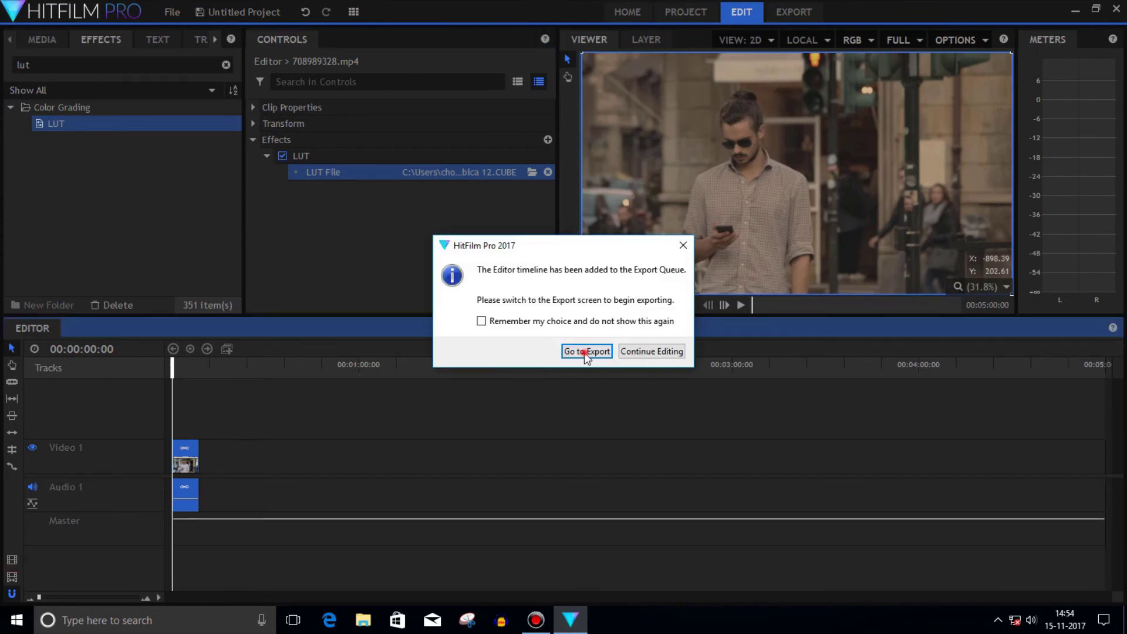
{"action": "left_click", "coordinate": [583, 350]}
{"action": "left_click", "coordinate": [648, 108]}
{"action": "double_click", "coordinate": [647, 109]}
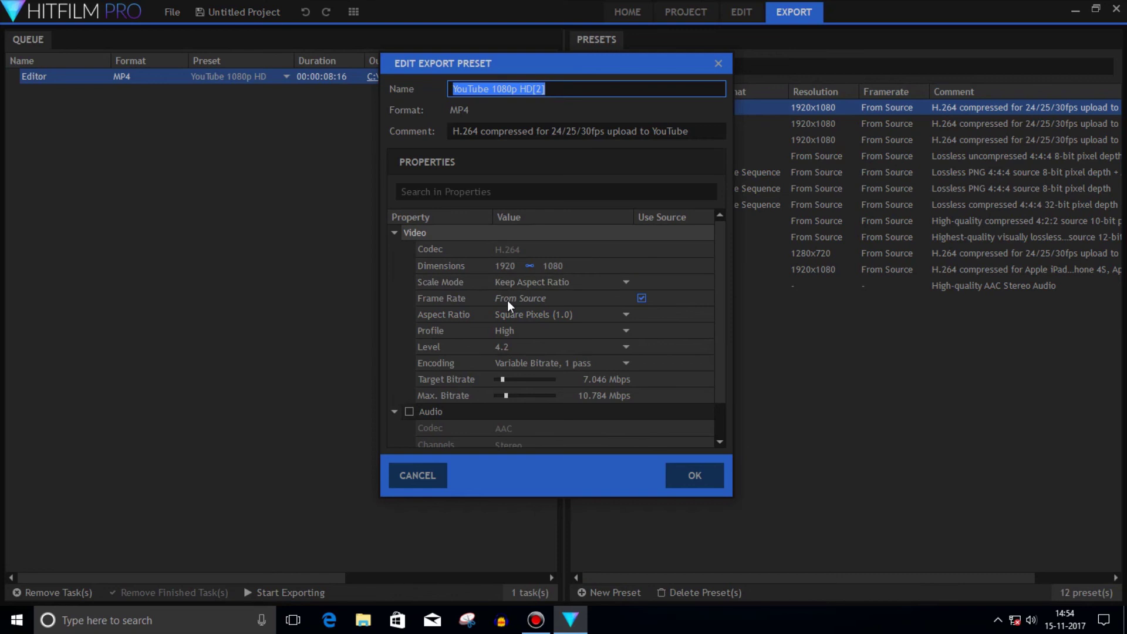
{"action": "left_click", "coordinate": [514, 330]}
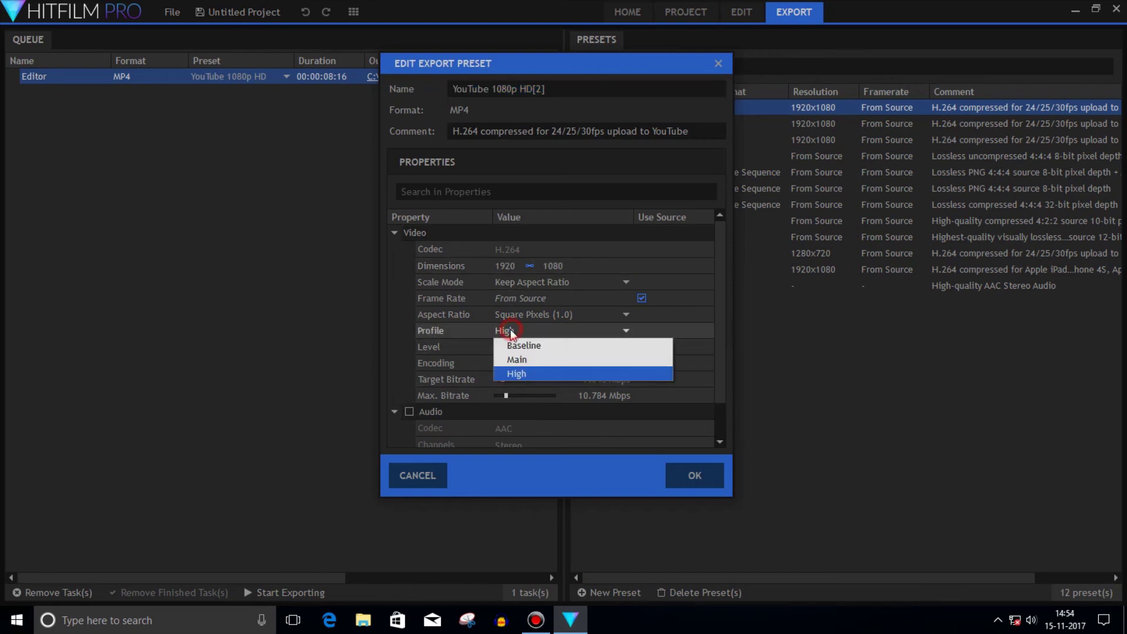
{"action": "left_click", "coordinate": [515, 344]}
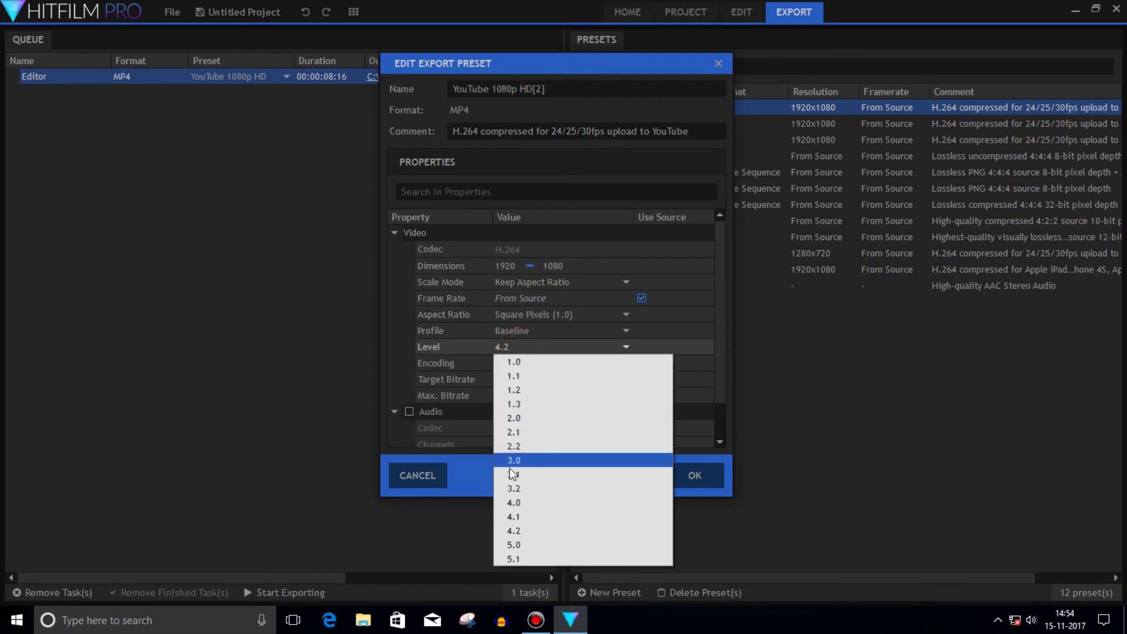
{"action": "left_click", "coordinate": [519, 517]}
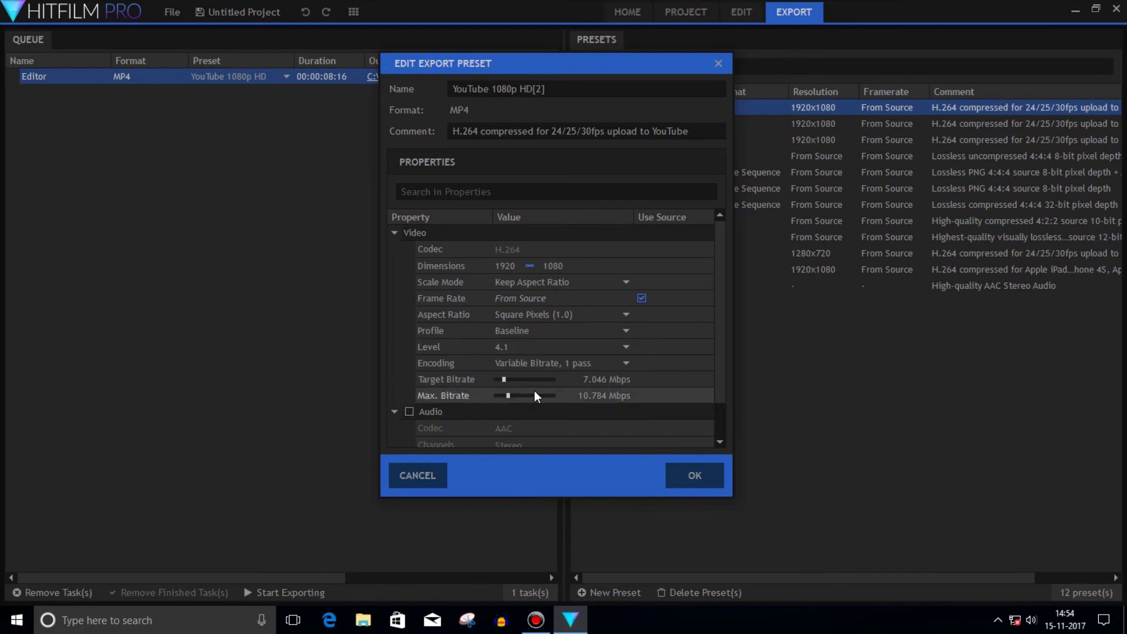
Step: Set bitrates to 3 Mbps target and 4 Mbps maximum, save, and assign the preset to the queued timeline
{"action": "left_click", "coordinate": [617, 379]}
{"action": "type", "text": "3"}
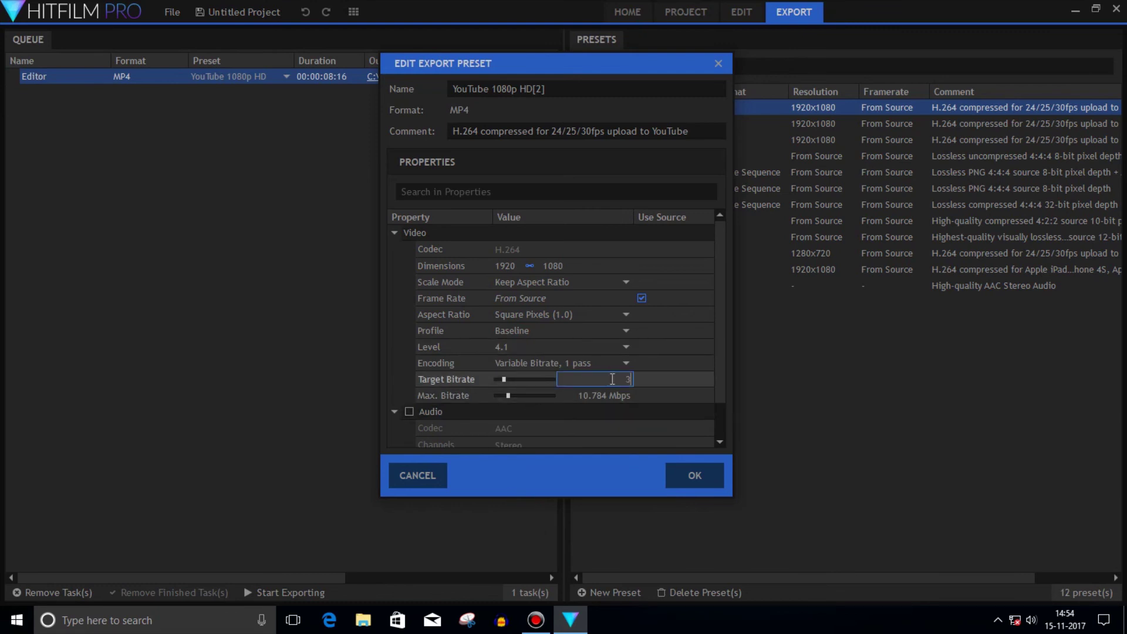
{"action": "key", "text": "Return"}
{"action": "left_click", "coordinate": [590, 396]}
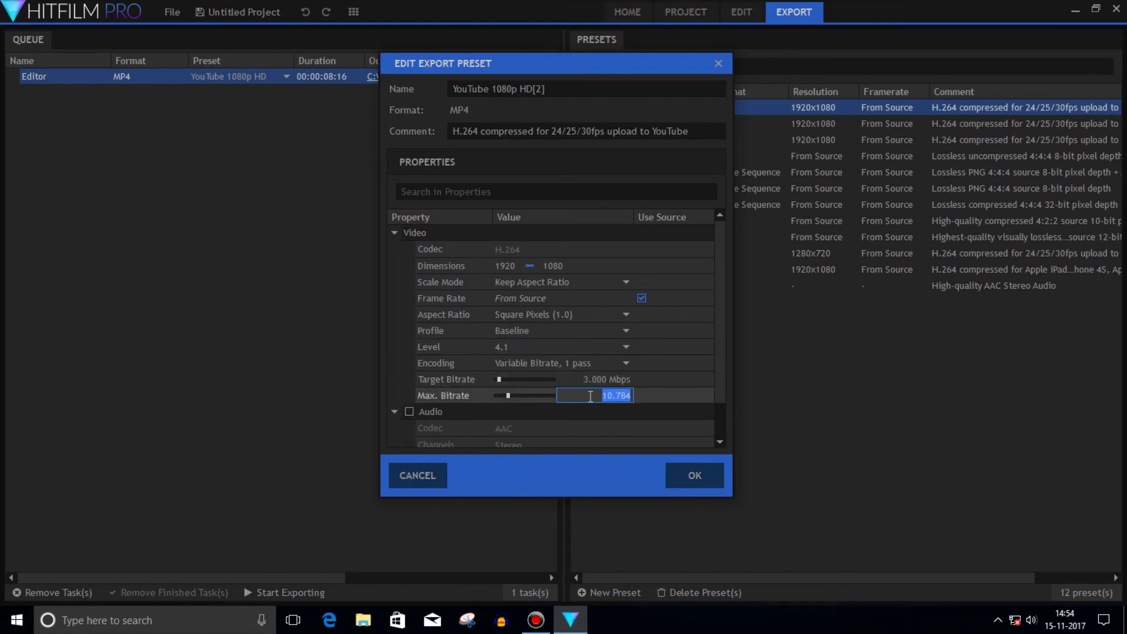
{"action": "type", "text": "4"}
{"action": "key", "text": "Return"}
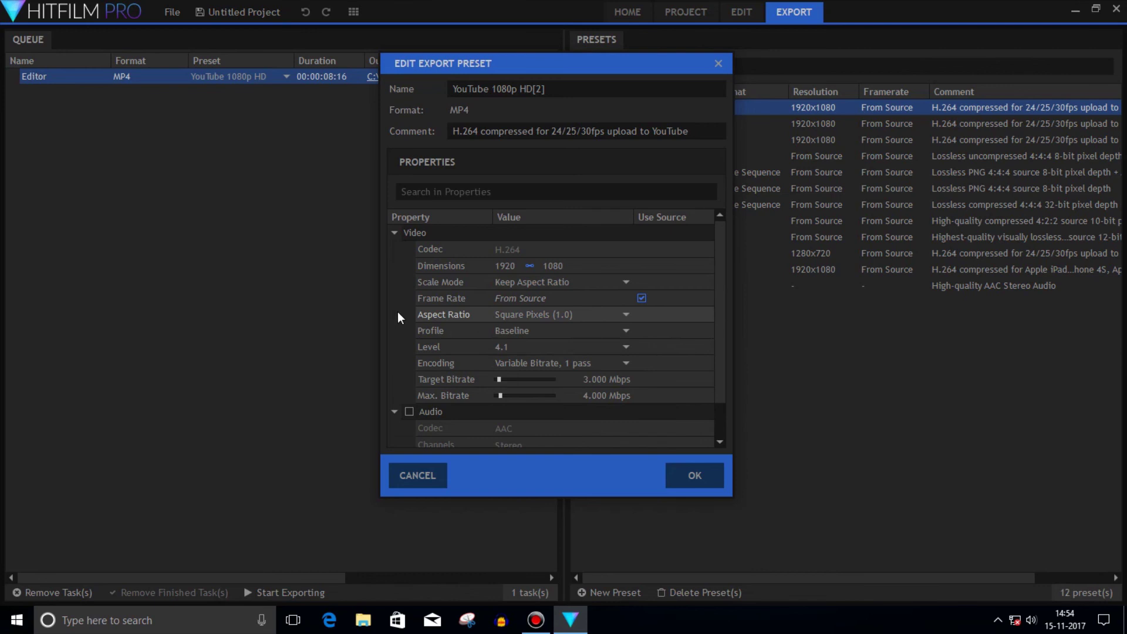
{"action": "scroll", "coordinate": [453, 362], "scroll_direction": "down", "scroll_amount": 1}
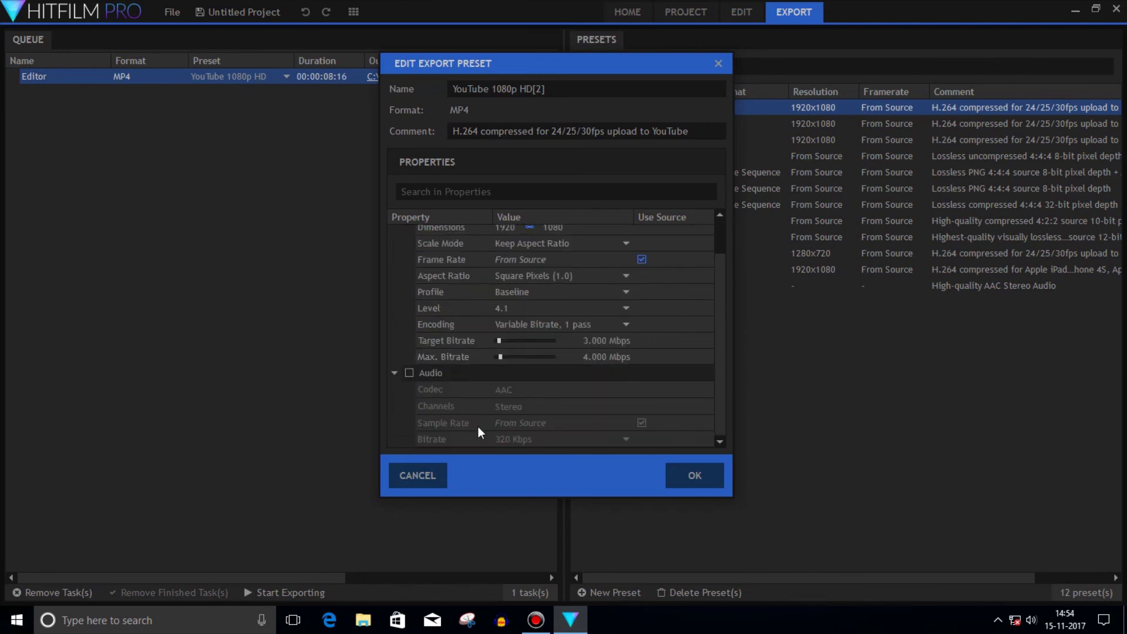
{"action": "left_click", "coordinate": [678, 473]}
{"action": "left_click_drag", "start_coordinate": [741, 109], "coordinate": [174, 77]}
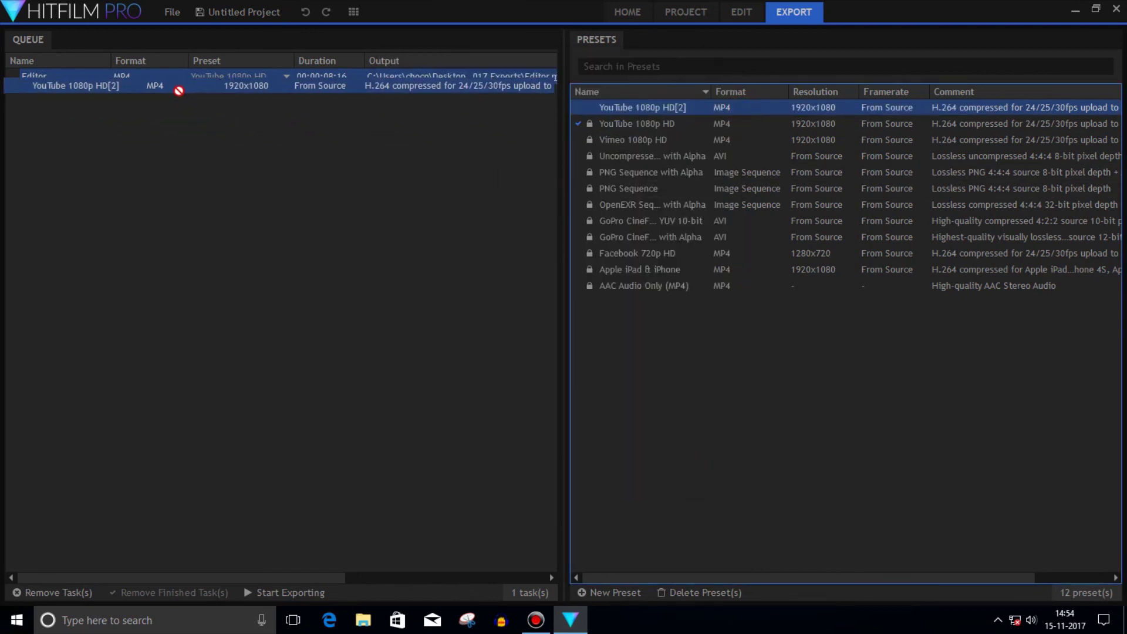